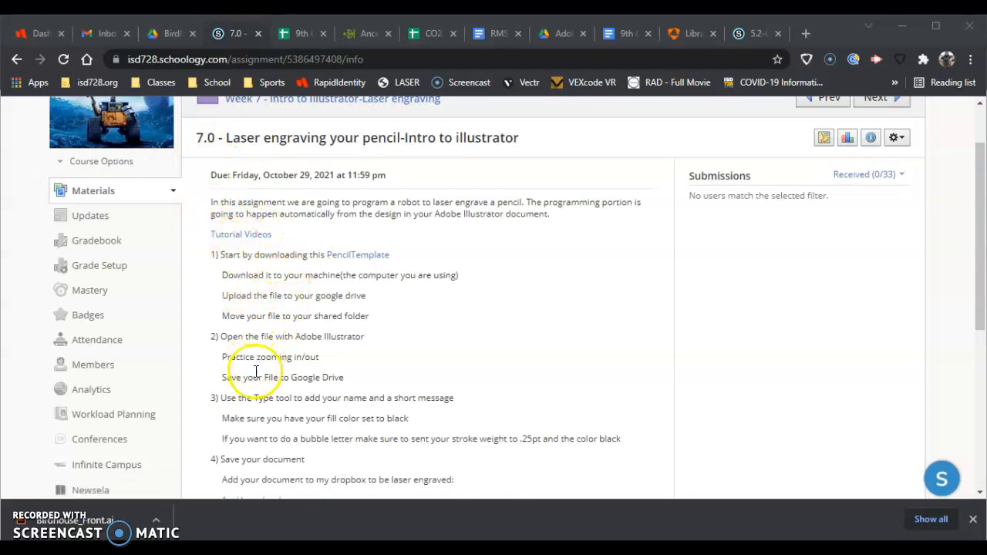
- Review the pencil engraving assignment instructions and dropbox links, and switch to Illustrator with the pencil document
scroll(257, 370, down, 1)
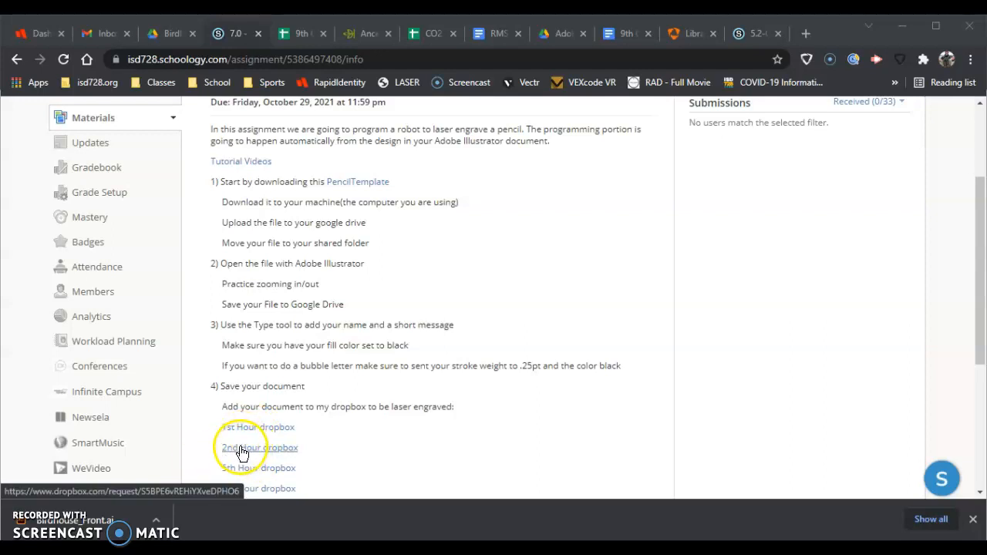
scroll(247, 436, up, 1)
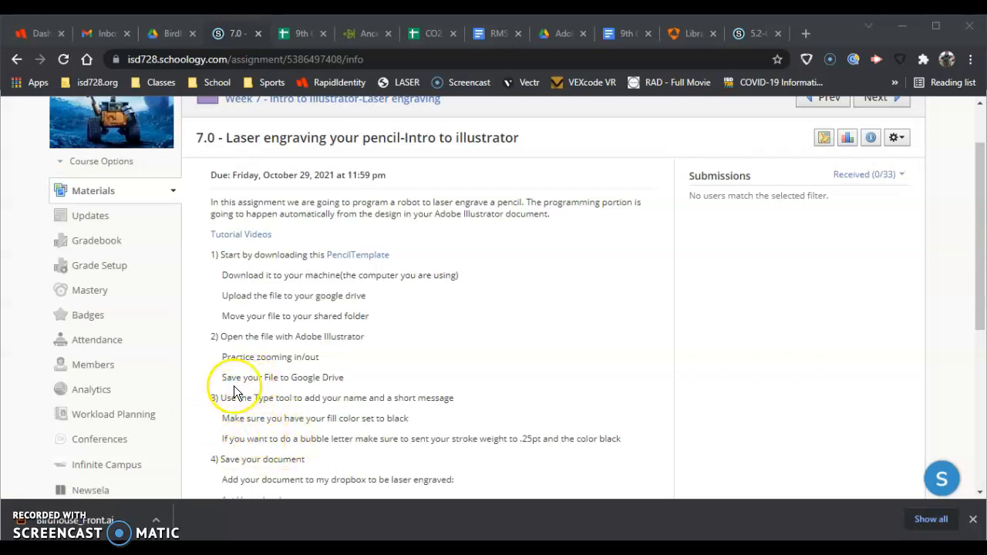
key(alt+Tab)
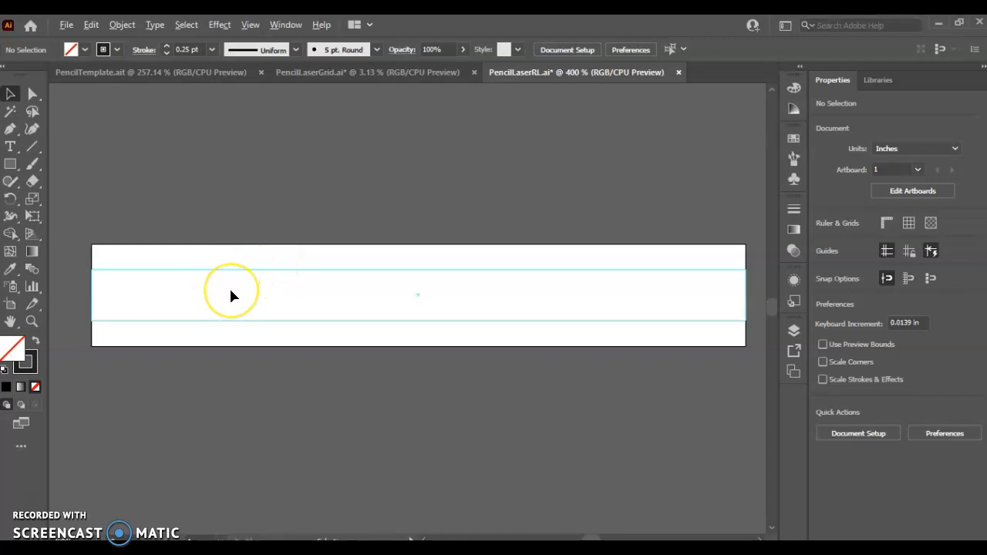
- Examine the pencil artboard and its guides at several zoom levels, from a close view of one corner to the entire canvas
scroll(230, 293, down, 3)
scroll(222, 301, up, 3)
scroll(217, 301, down, 2)
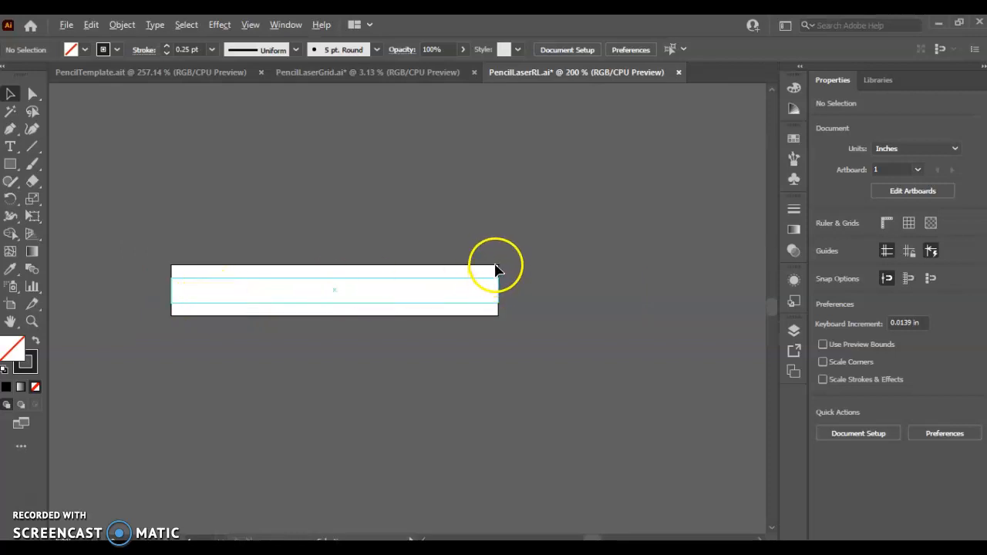
scroll(494, 272, up, 3)
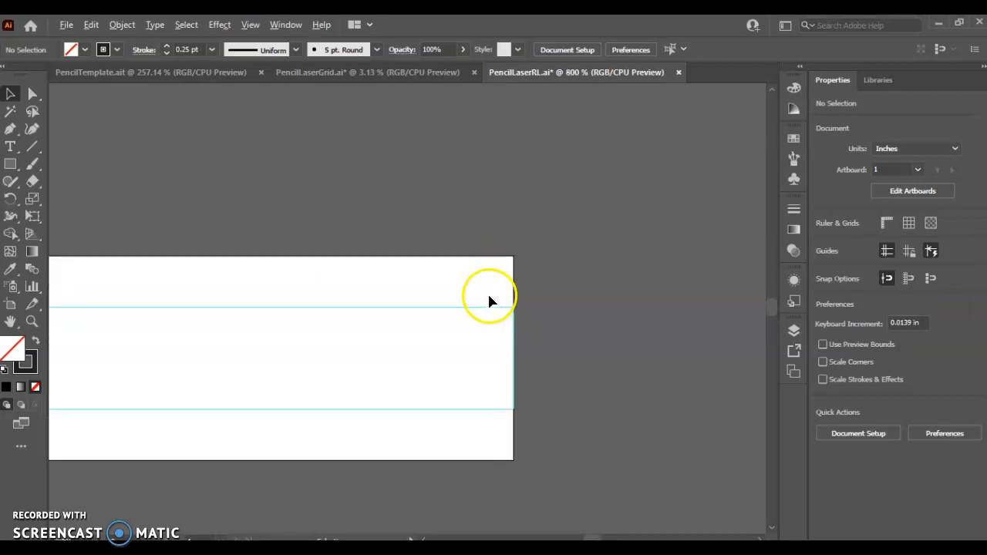
scroll(489, 299, up, 1)
scroll(486, 277, down, 6)
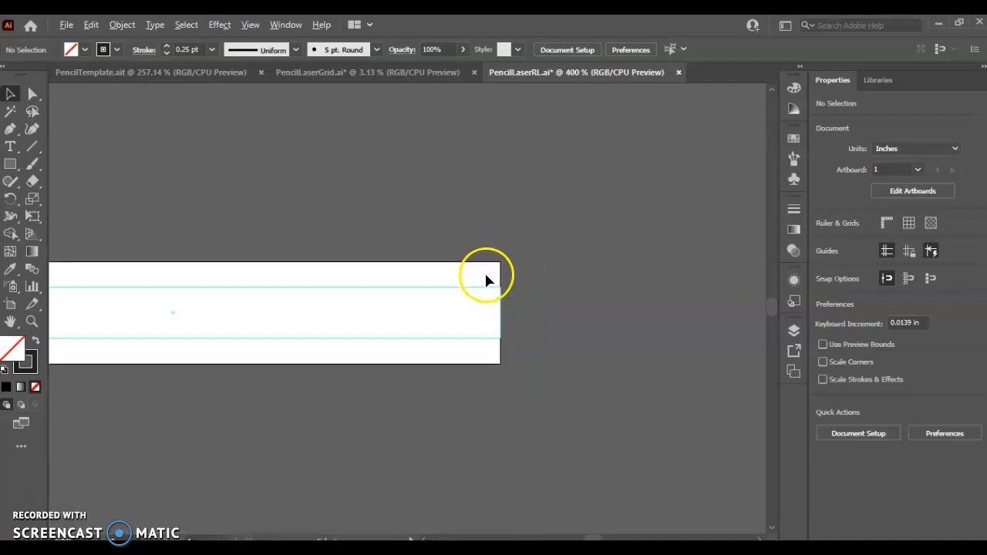
scroll(486, 278, down, 7)
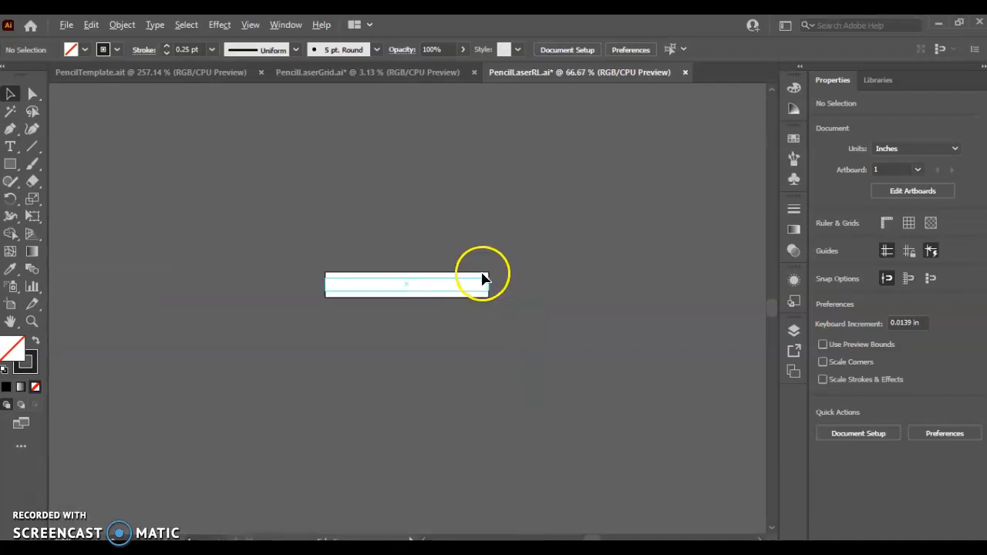
scroll(492, 341, down, 3)
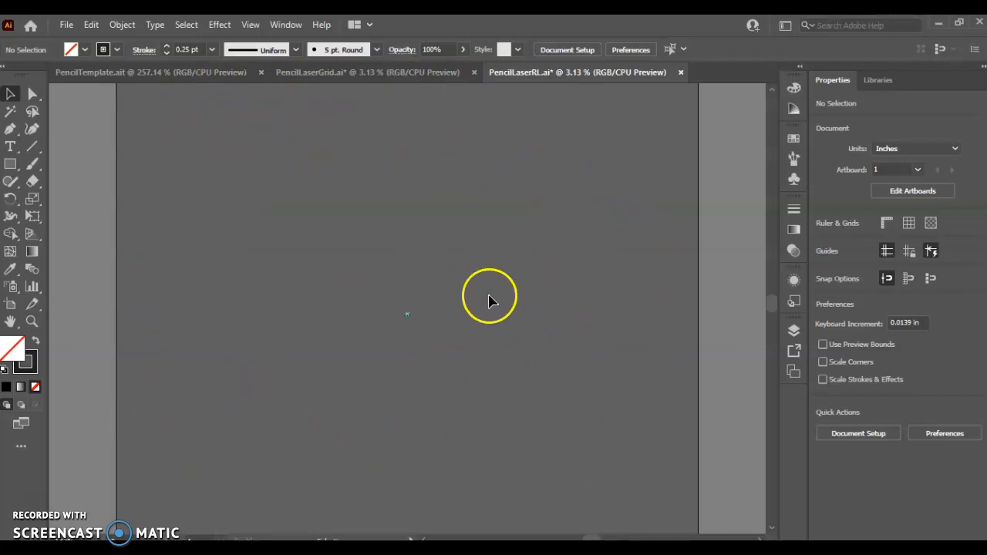
scroll(406, 315, up, 4)
scroll(406, 321, up, 6)
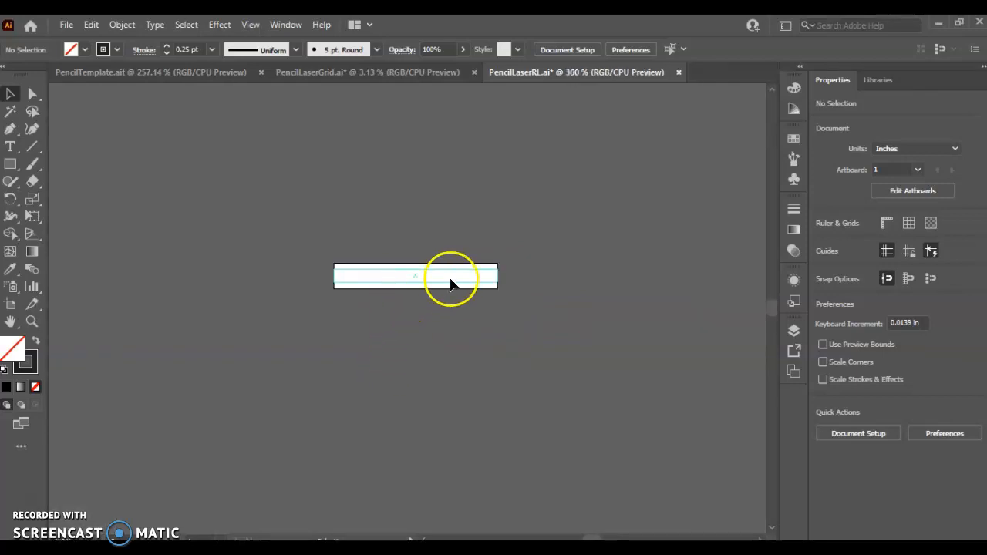
scroll(455, 277, up, 2)
scroll(485, 209, down, 1)
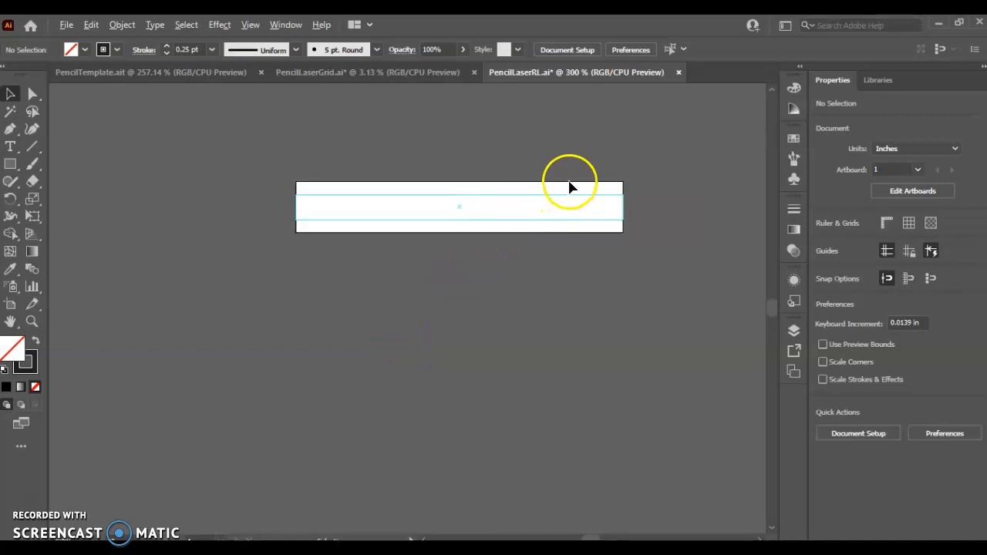
scroll(571, 189, up, 1)
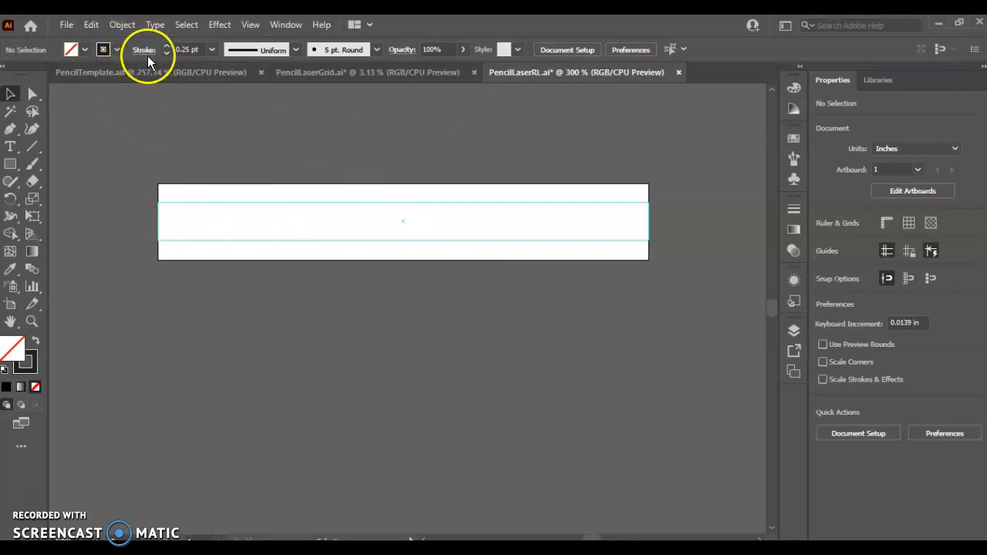
- Check which workspace layout is active
click(785, 27)
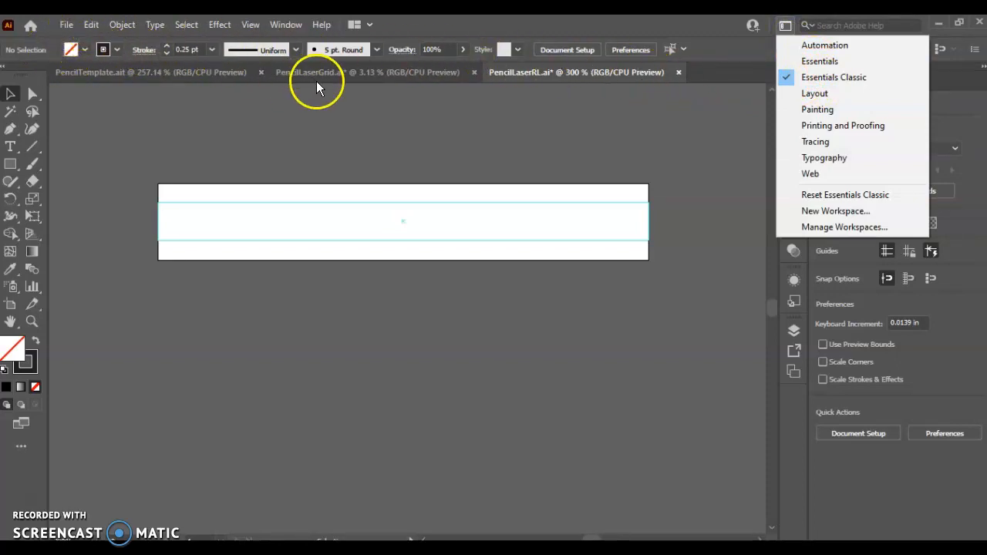
click(201, 98)
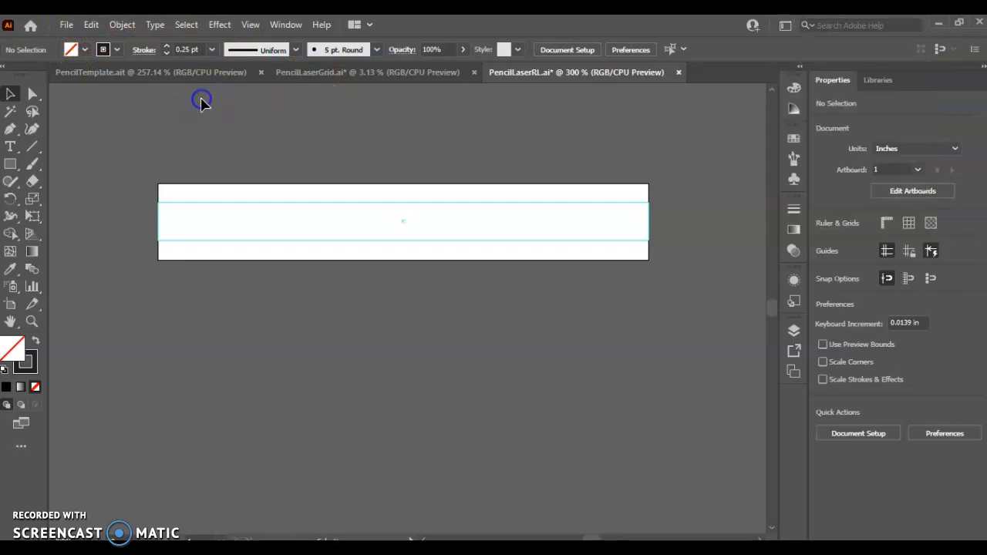
- Add a line of text just below the pencil artboard with the surname, a colon and "Tech Rocks"
click(9, 153)
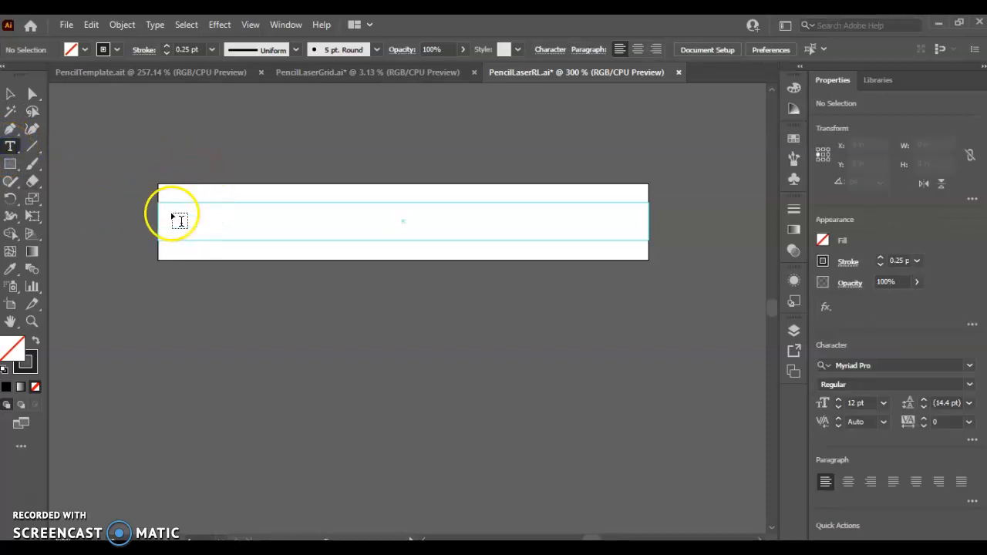
click(169, 295)
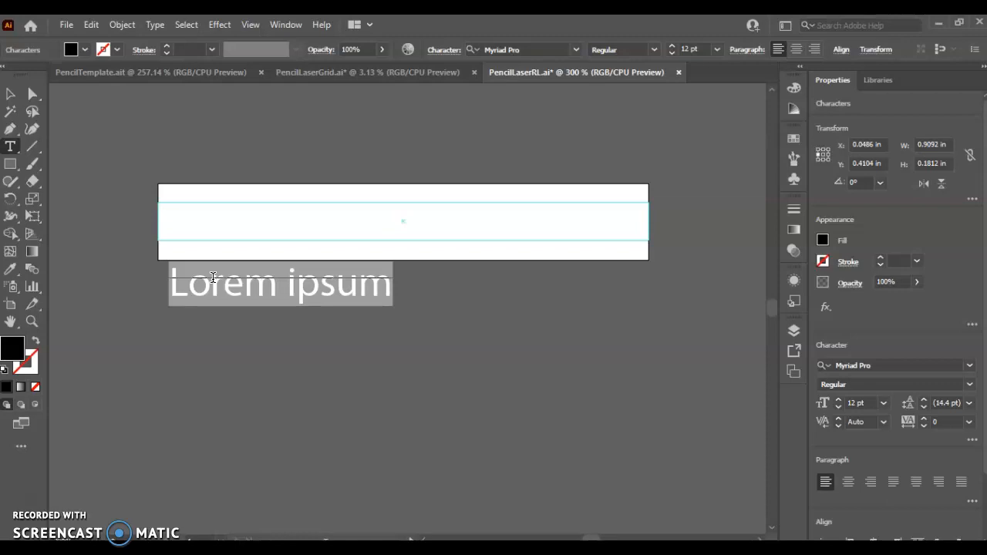
text(R)
key(BackSpace)
text(Lehmann:)
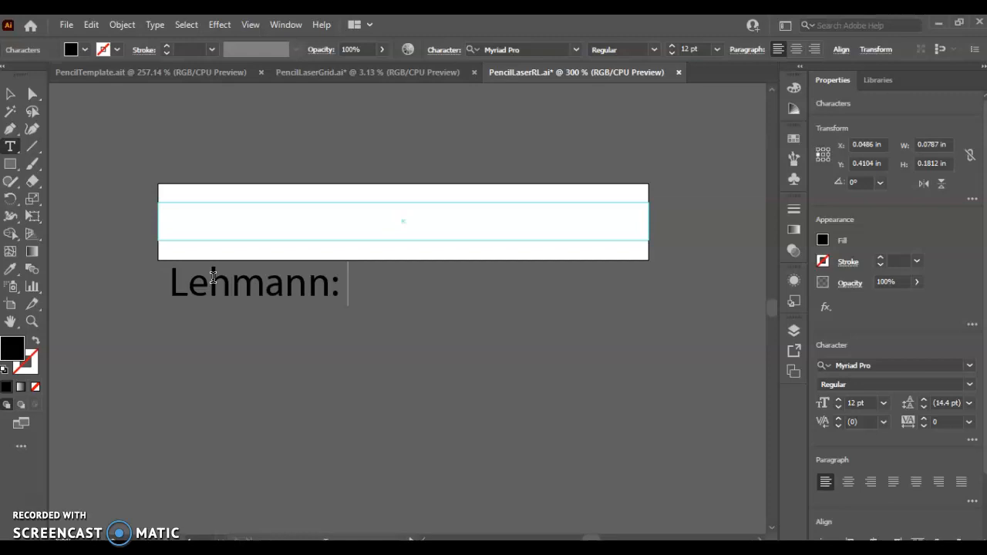
text(Tech)
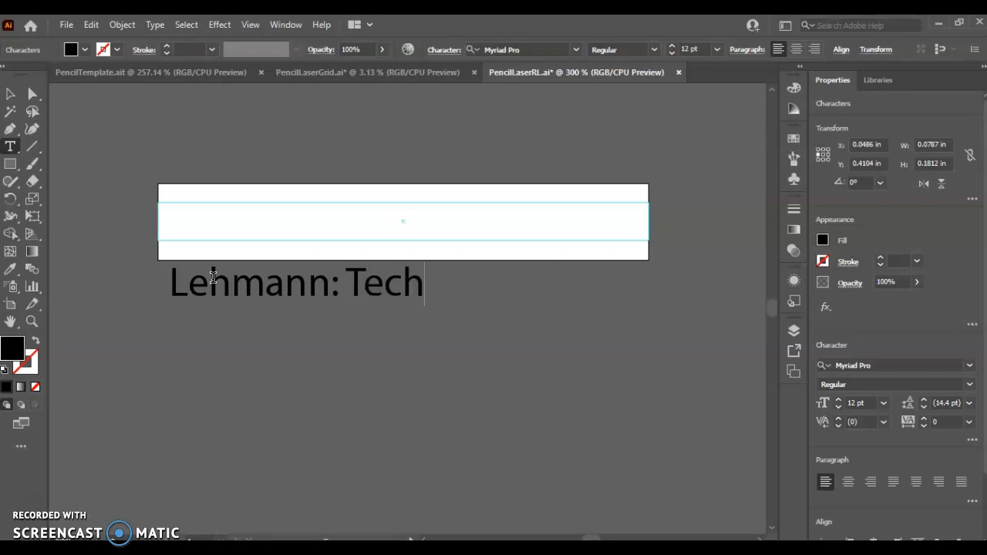
text( Rocks)
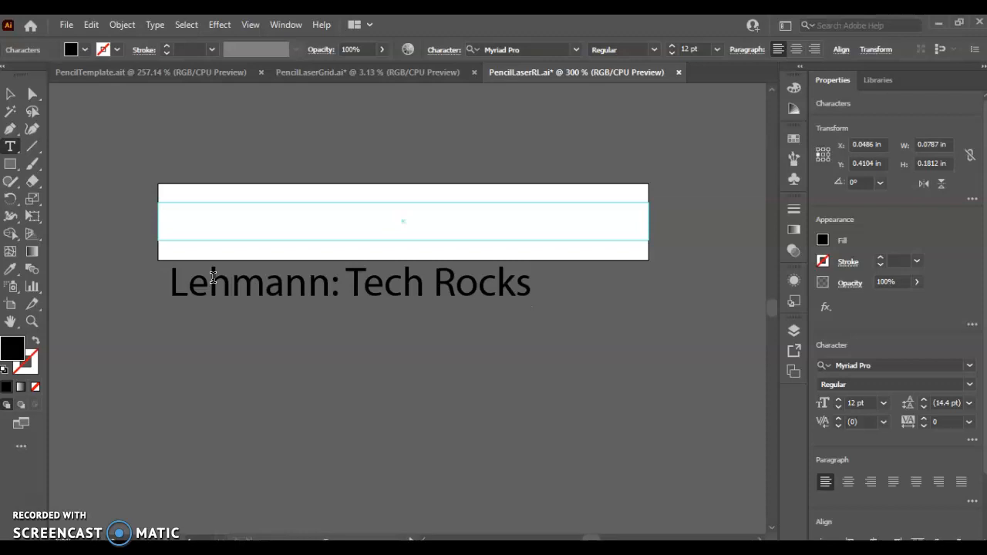
- Position the text between the guides on the pencil artboard and enlarge it to about 14.2 pt
click(12, 97)
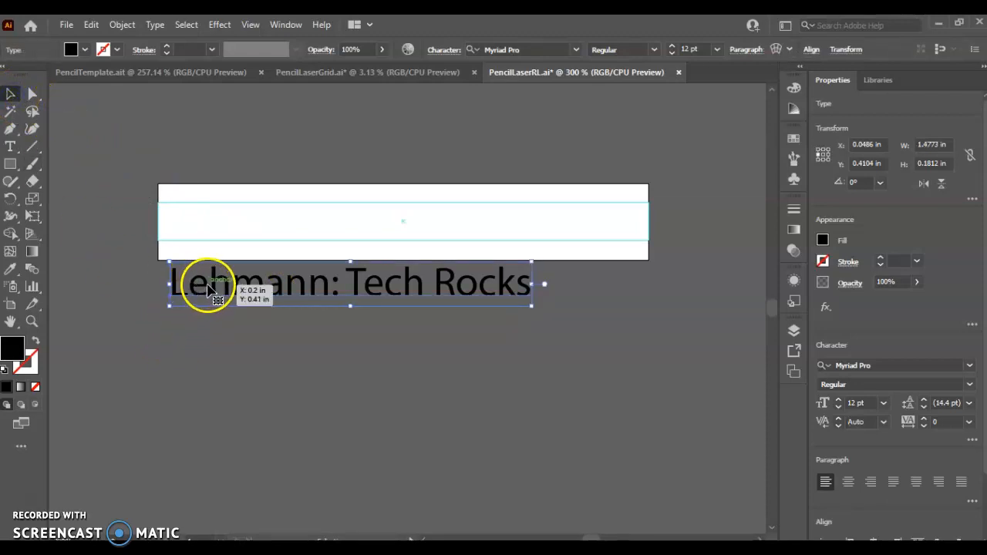
drag(218, 285, 282, 224)
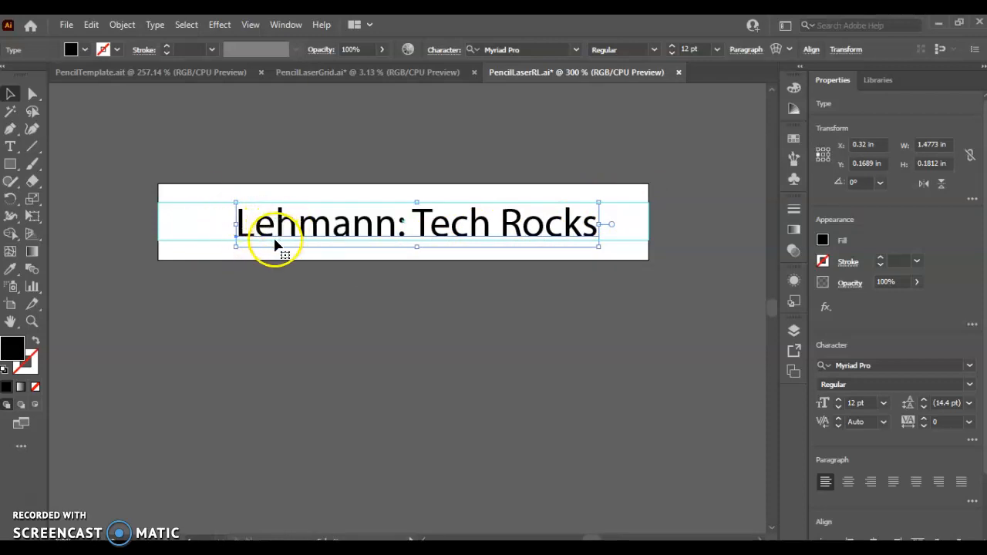
drag(237, 200, 219, 175)
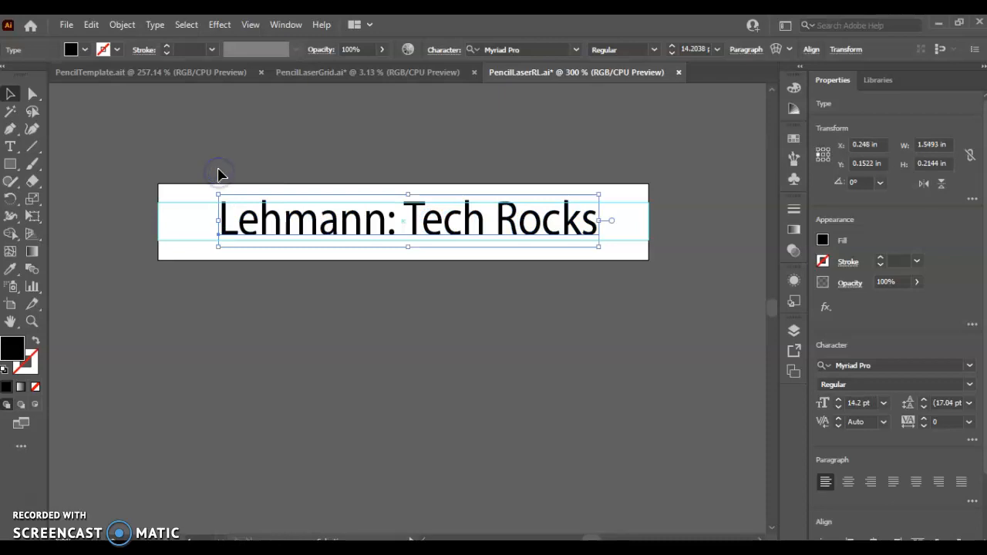
key(Down)
key(Down)
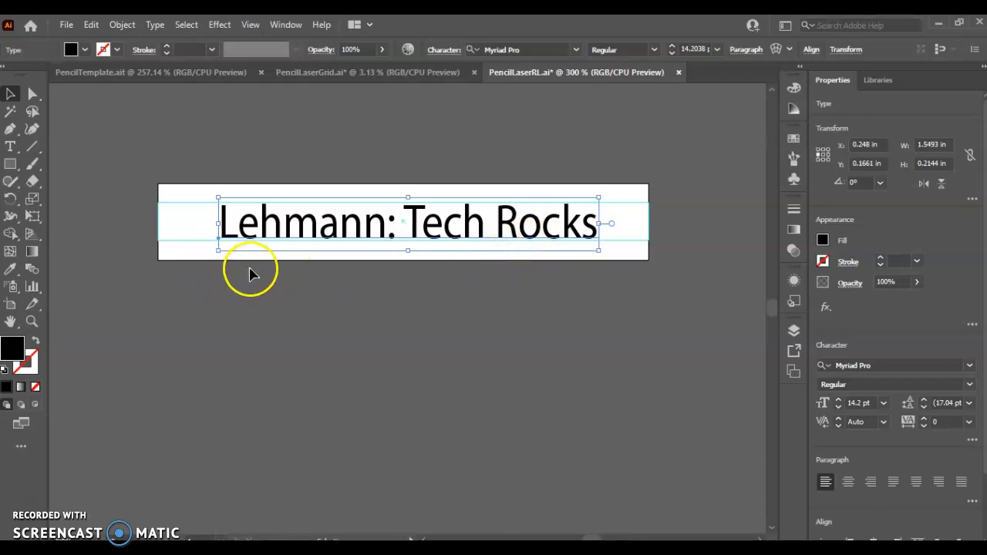
click(285, 300)
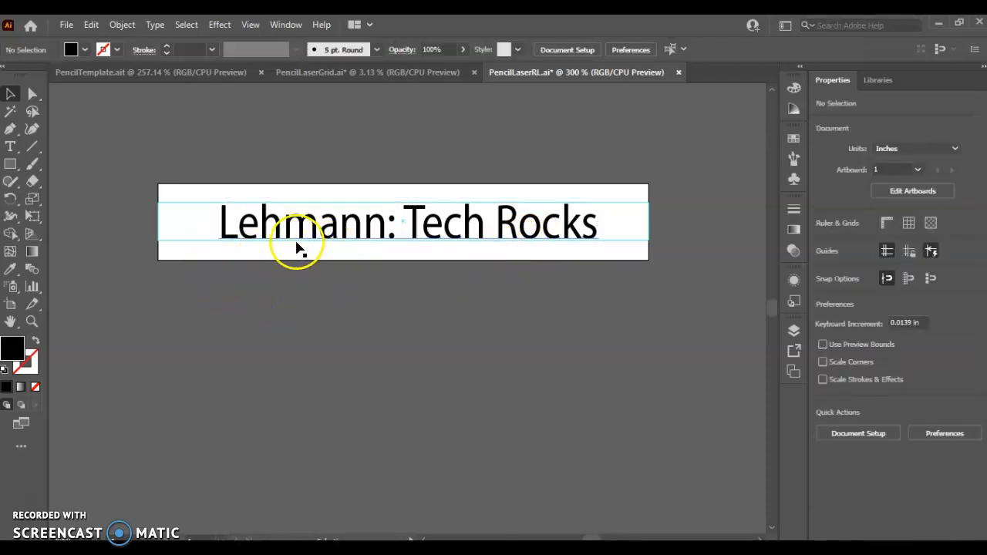
- Set the fill of the engraving text to the black swatch
click(227, 222)
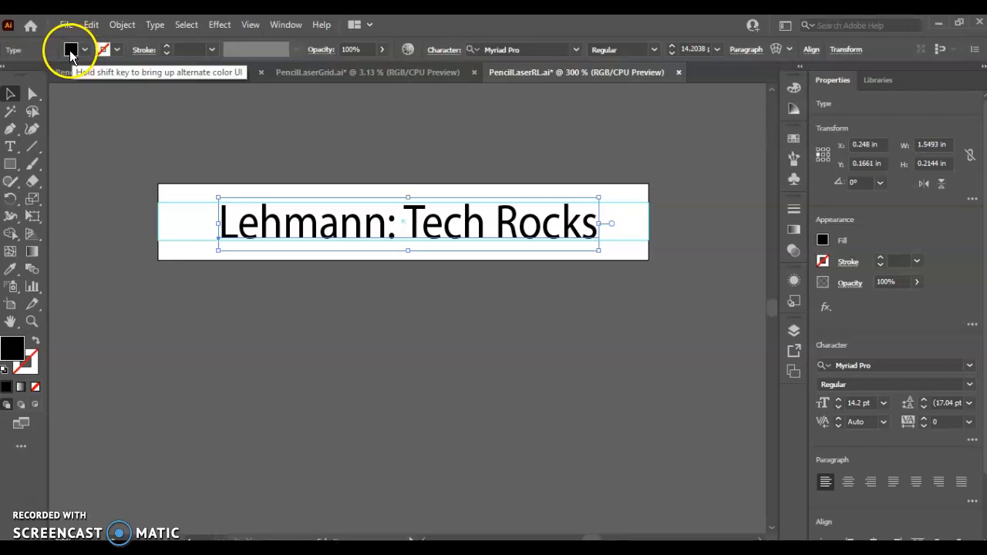
click(84, 50)
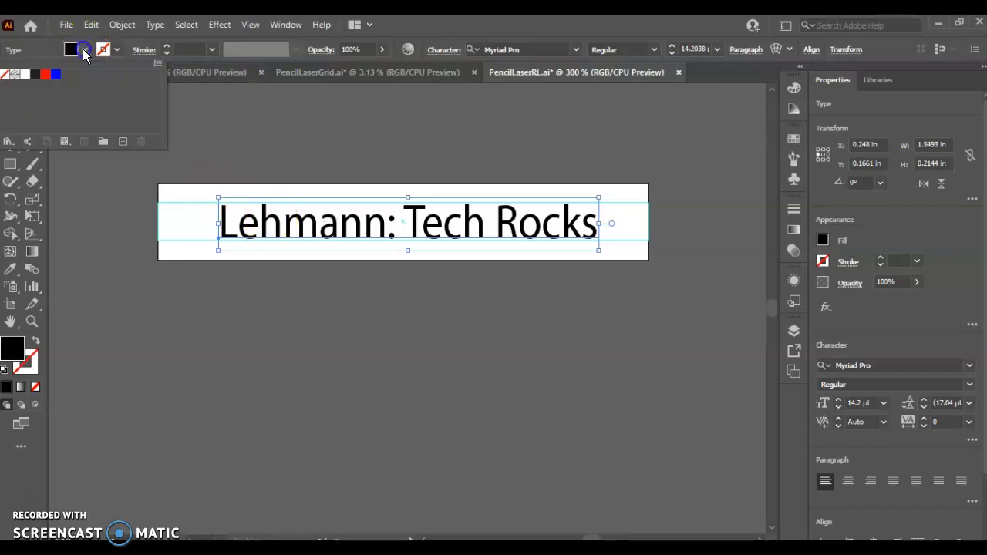
click(35, 77)
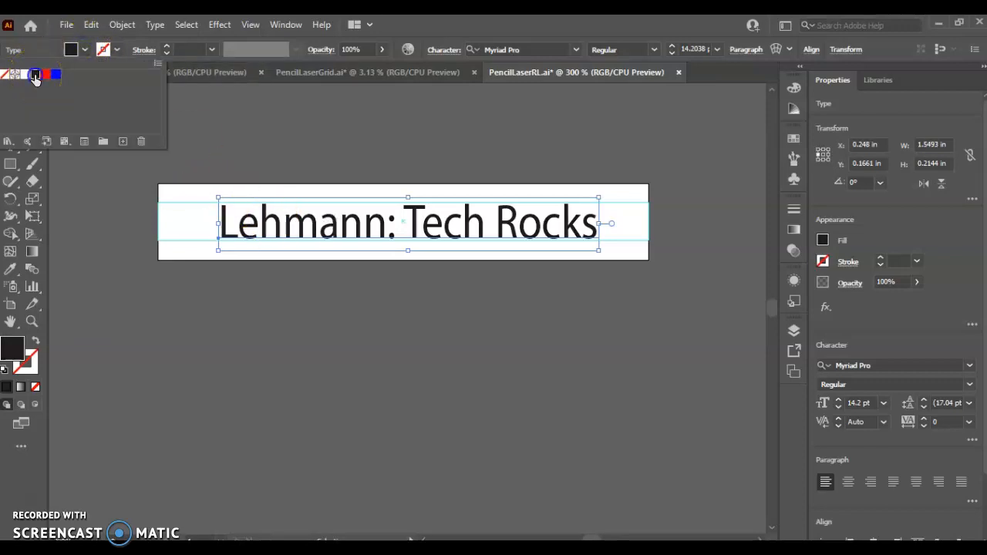
- Try a black stroke on the text and reset the stroke to None
click(117, 50)
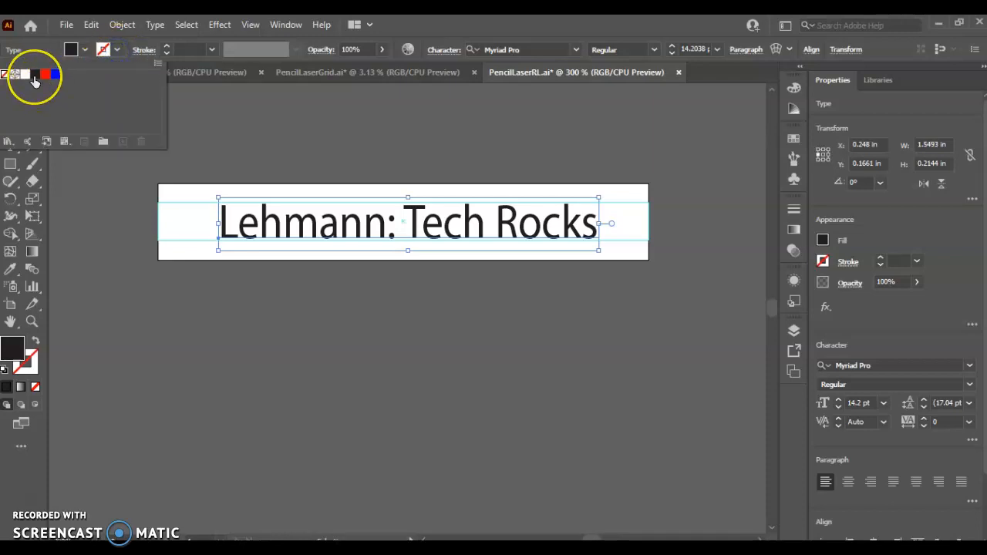
click(34, 77)
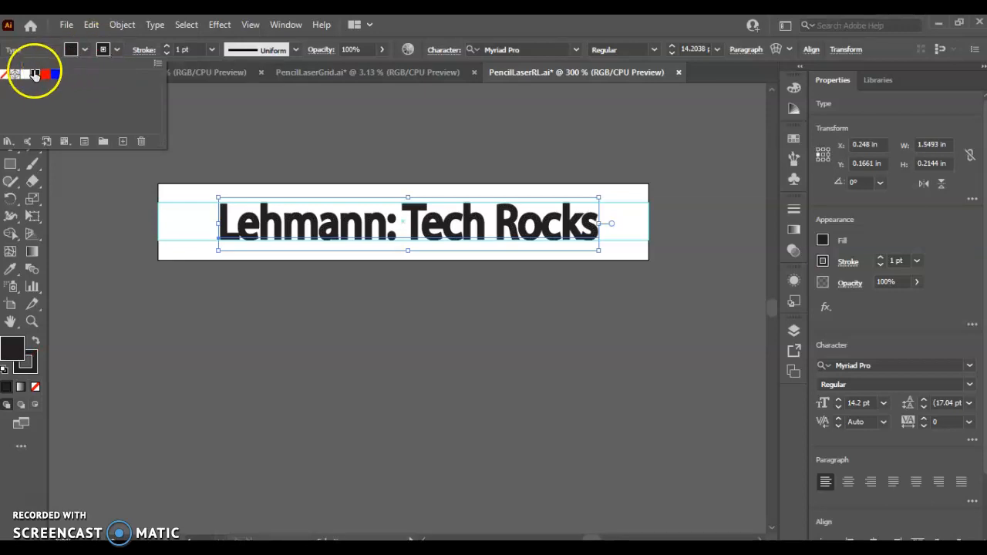
click(4, 75)
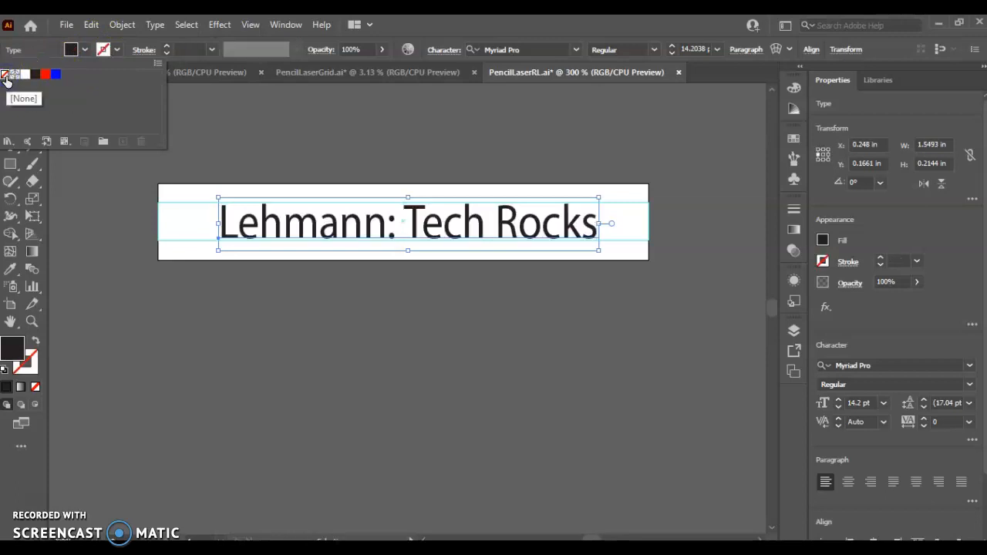
- Set the fill of the engraving text to None
click(75, 60)
click(85, 49)
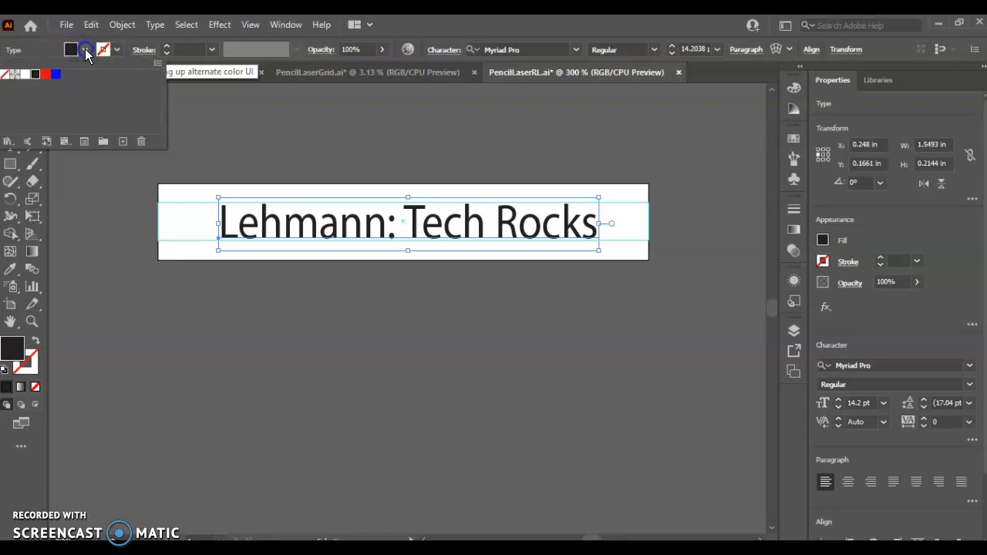
click(5, 75)
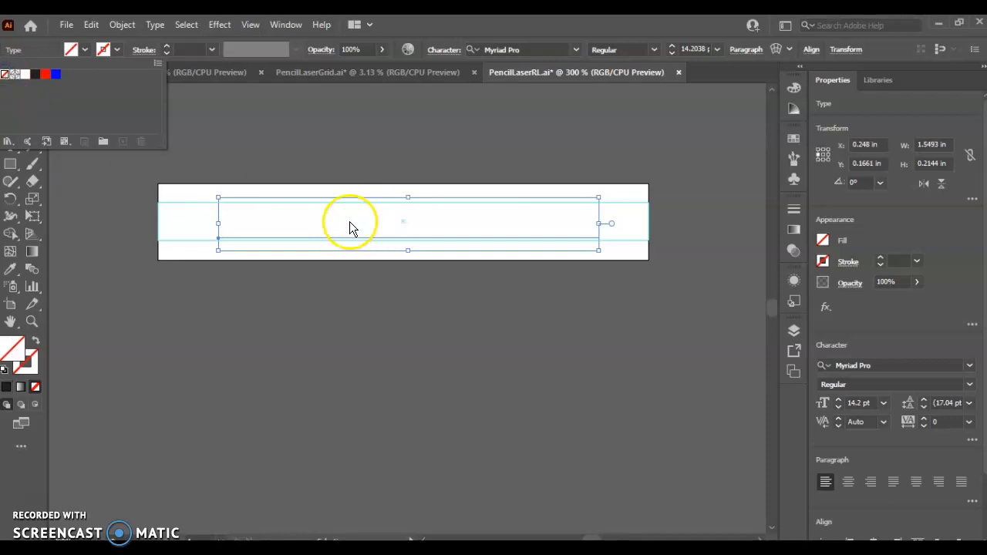
- Outline the text with a black stroke and set the stroke weight to 0.25 pt
click(117, 51)
click(112, 51)
click(34, 75)
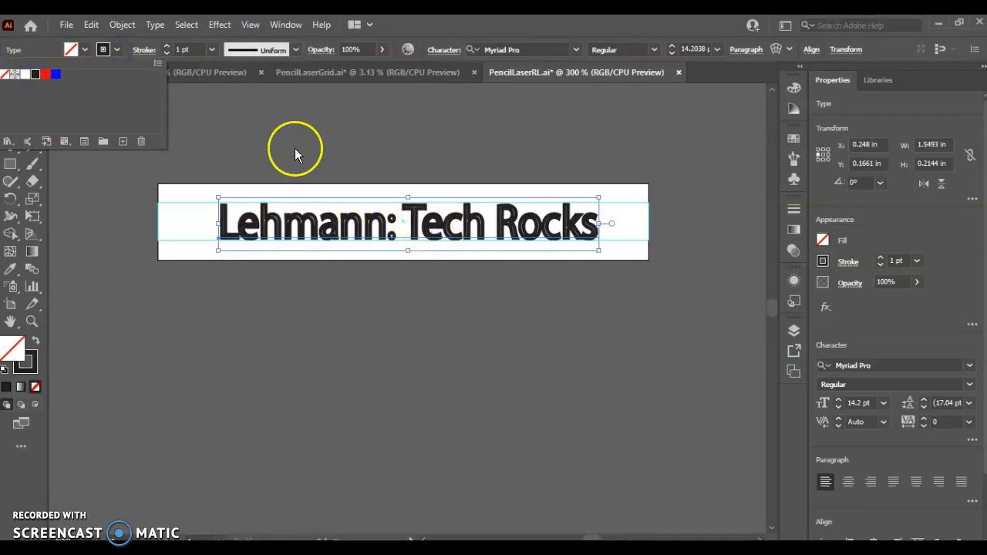
click(212, 51)
click(212, 51)
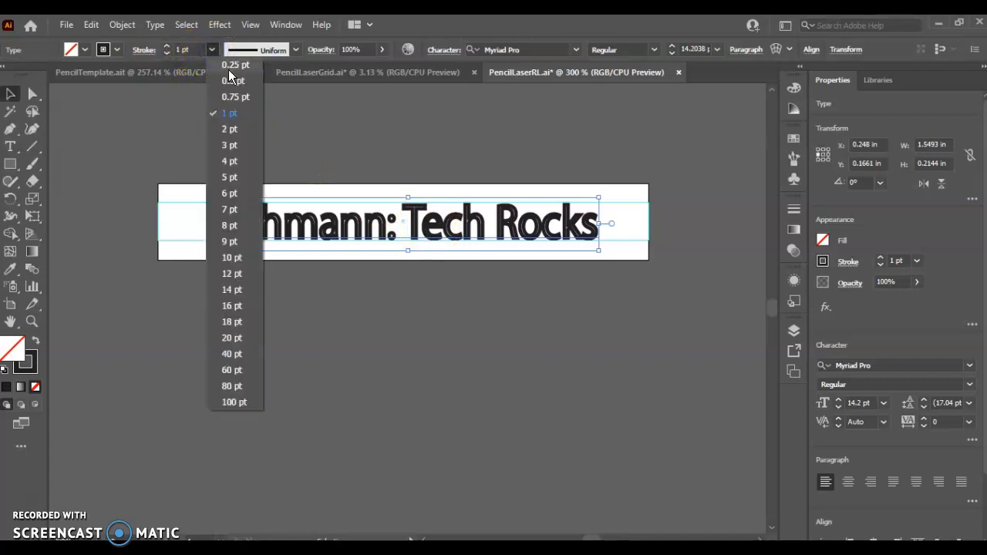
click(228, 68)
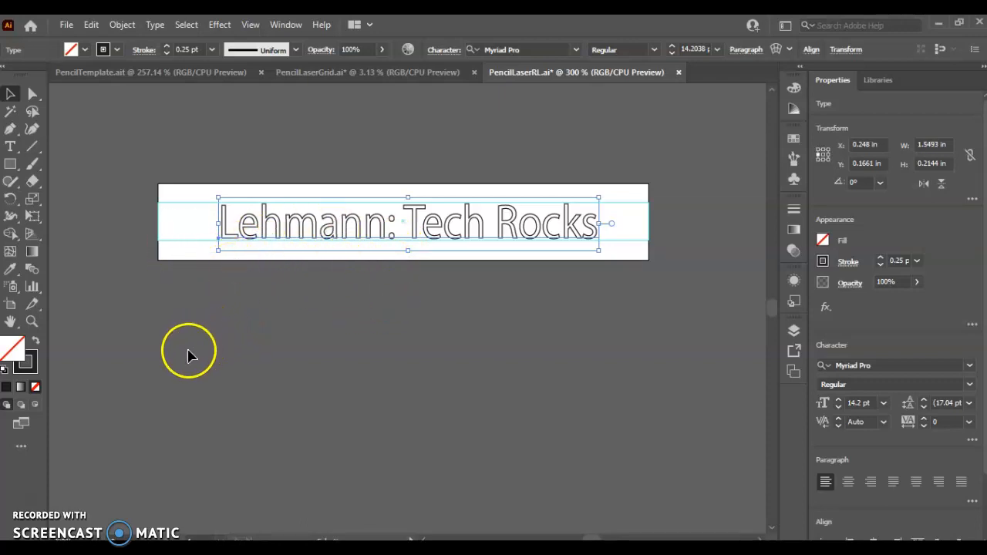
- Save the PencilLaserRL.ai document
click(68, 27)
click(88, 167)
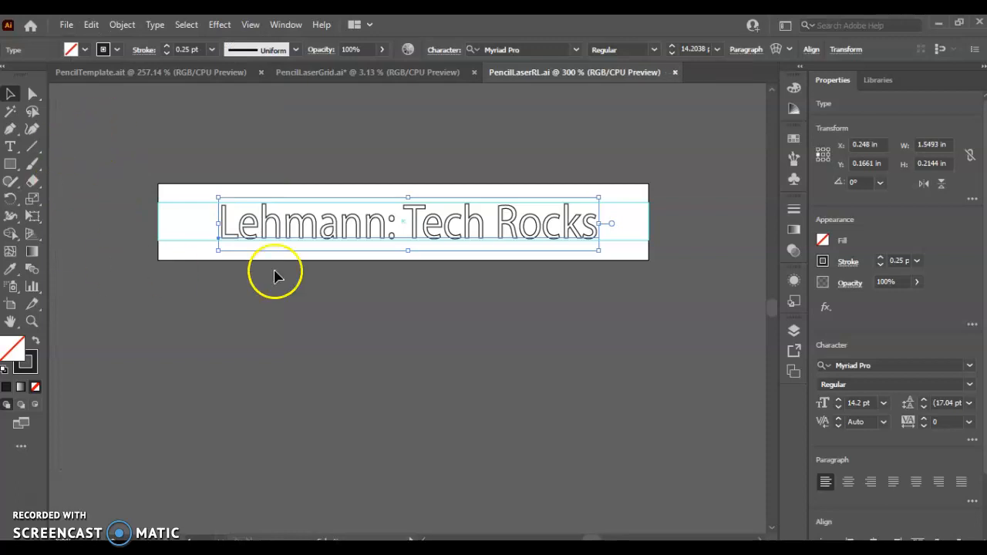
- Save the document as PencilLaserRL.ai in Google Drive's My Drive > Classes > 7th Grade folder, using the Adobe Illustrator format with the Illustrator 2020 version
click(69, 25)
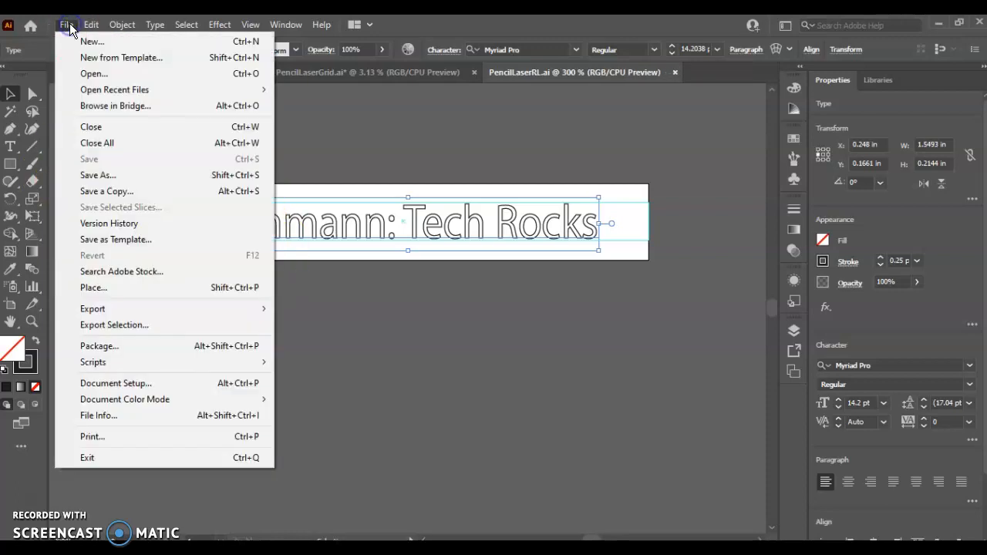
click(98, 177)
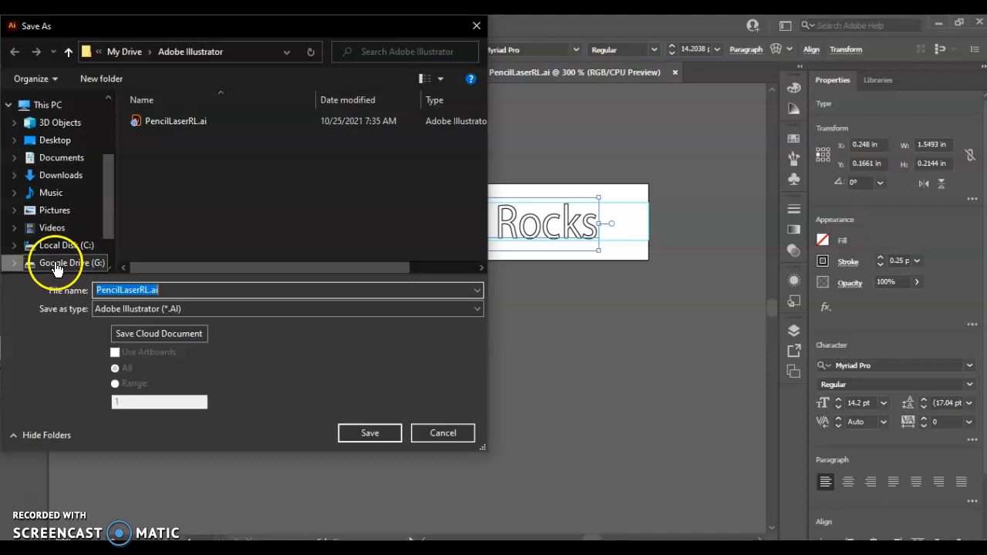
click(64, 262)
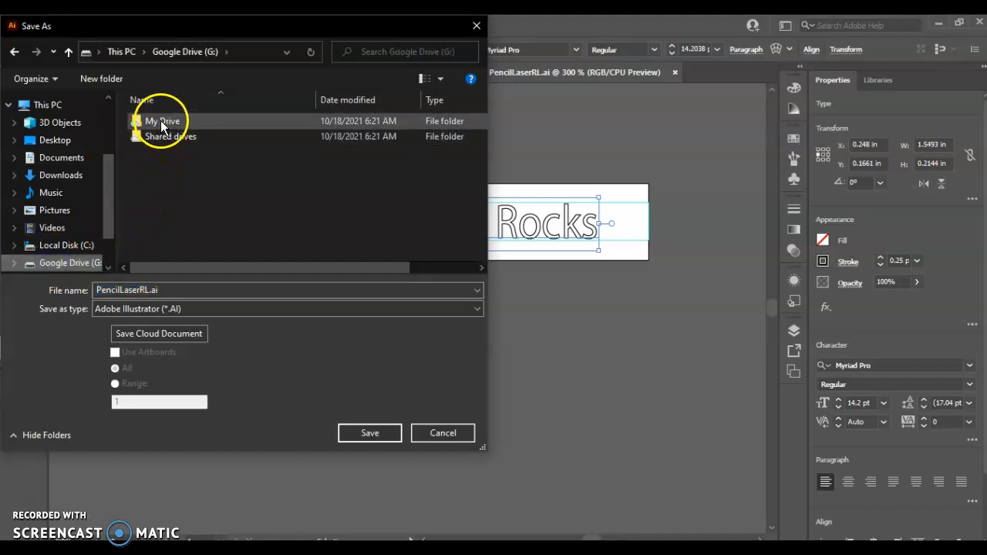
click(159, 121)
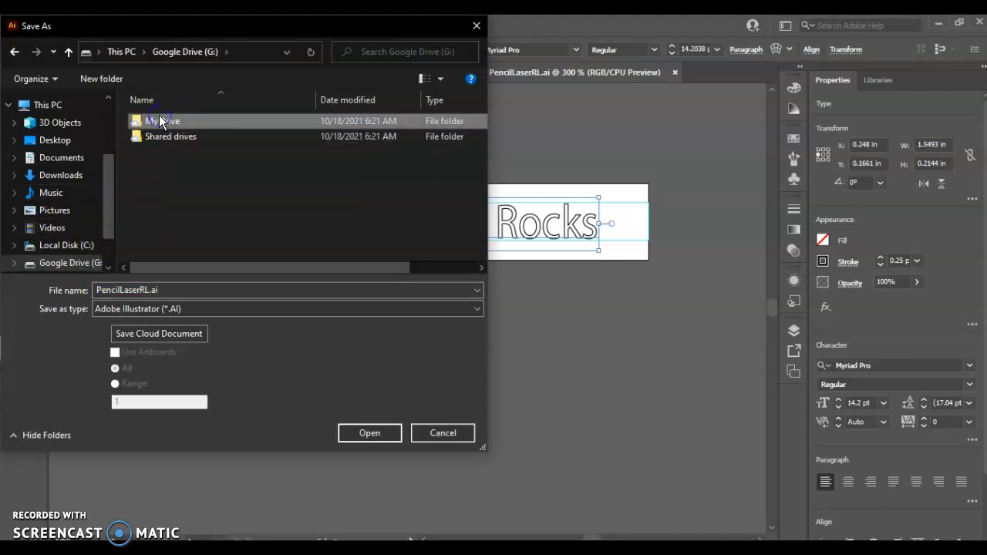
double_click(159, 121)
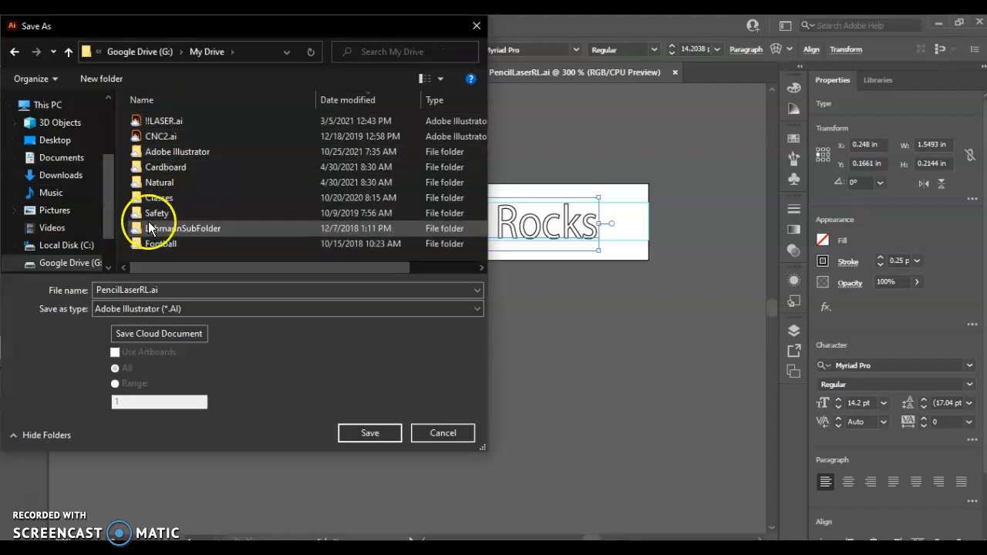
double_click(154, 201)
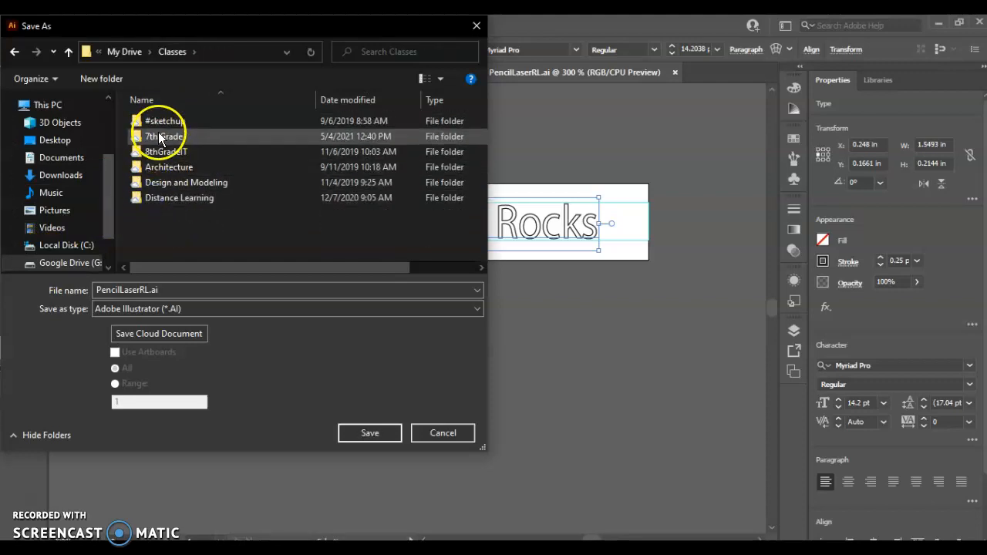
click(157, 139)
double_click(157, 139)
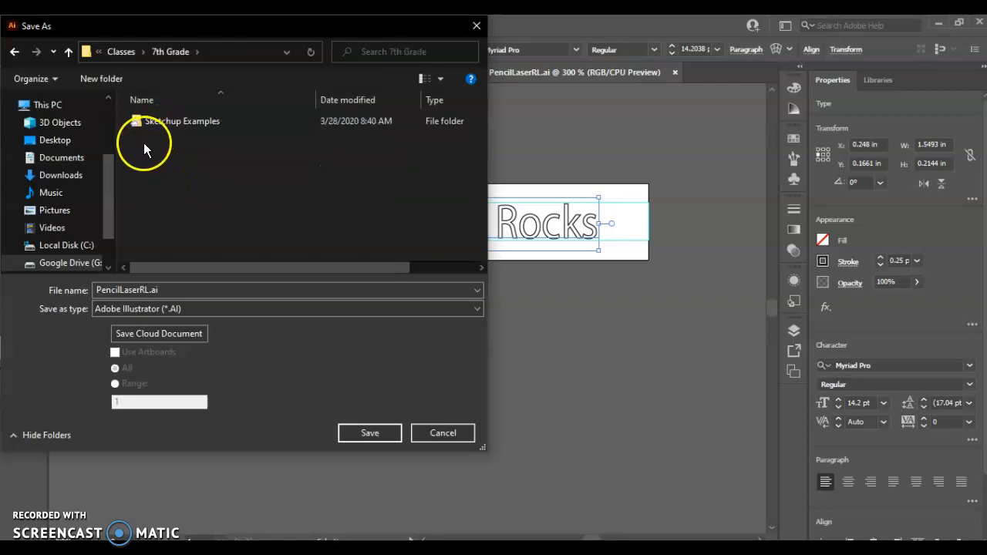
click(363, 432)
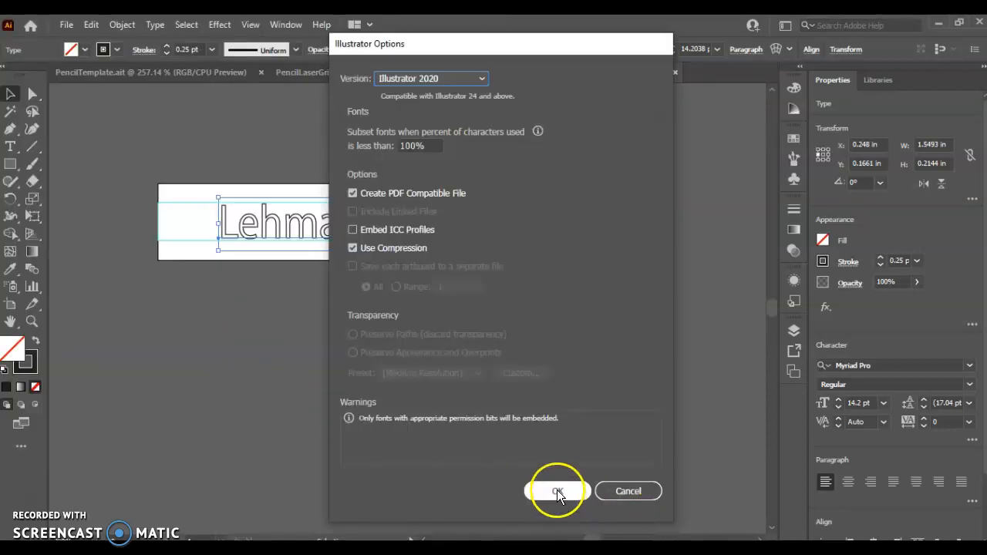
click(557, 492)
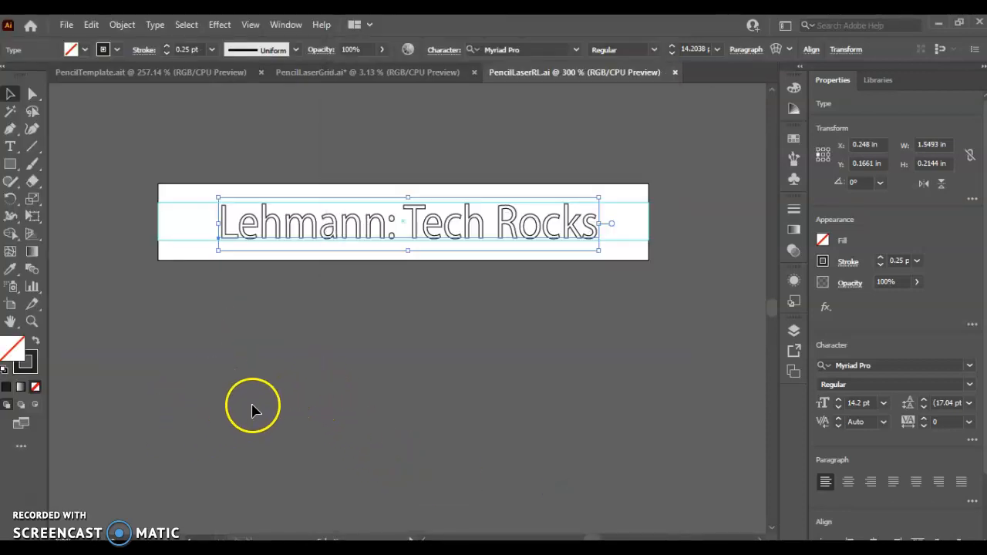